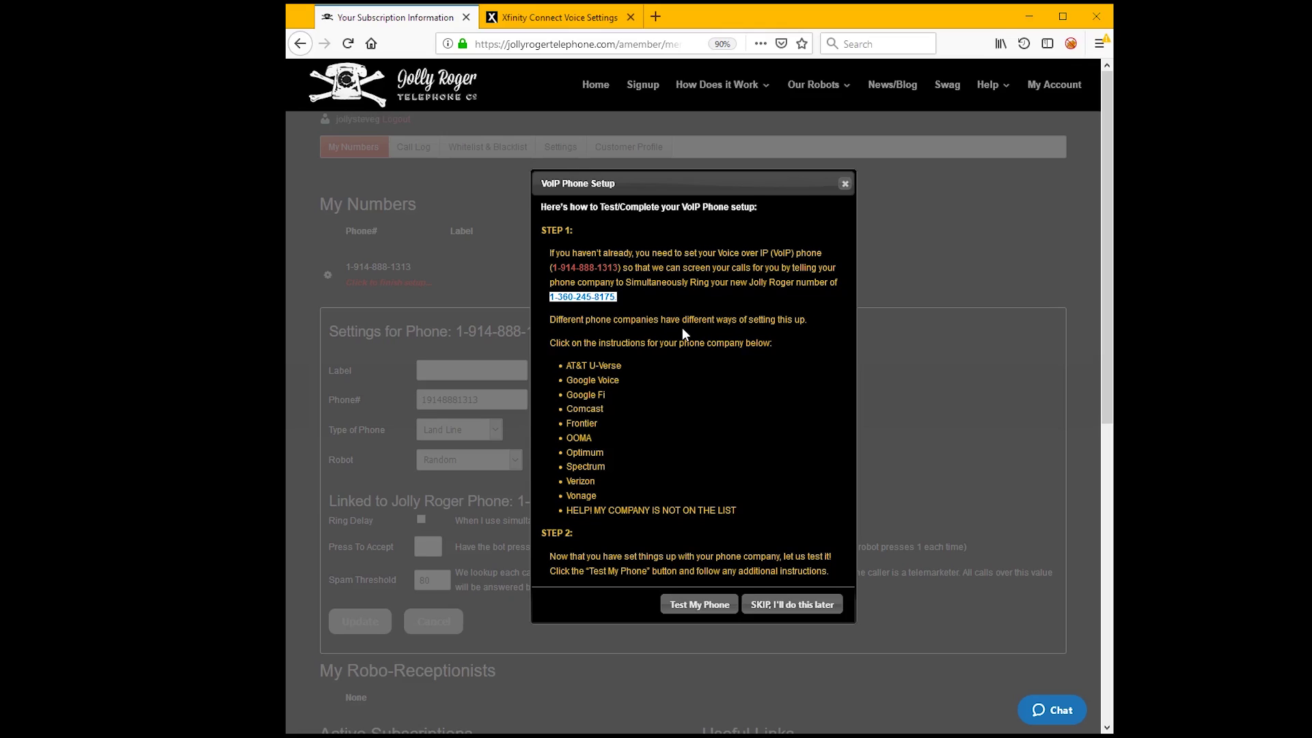
{"action": "left_click_drag", "start_coordinate": [549, 268], "coordinate": [624, 268]}
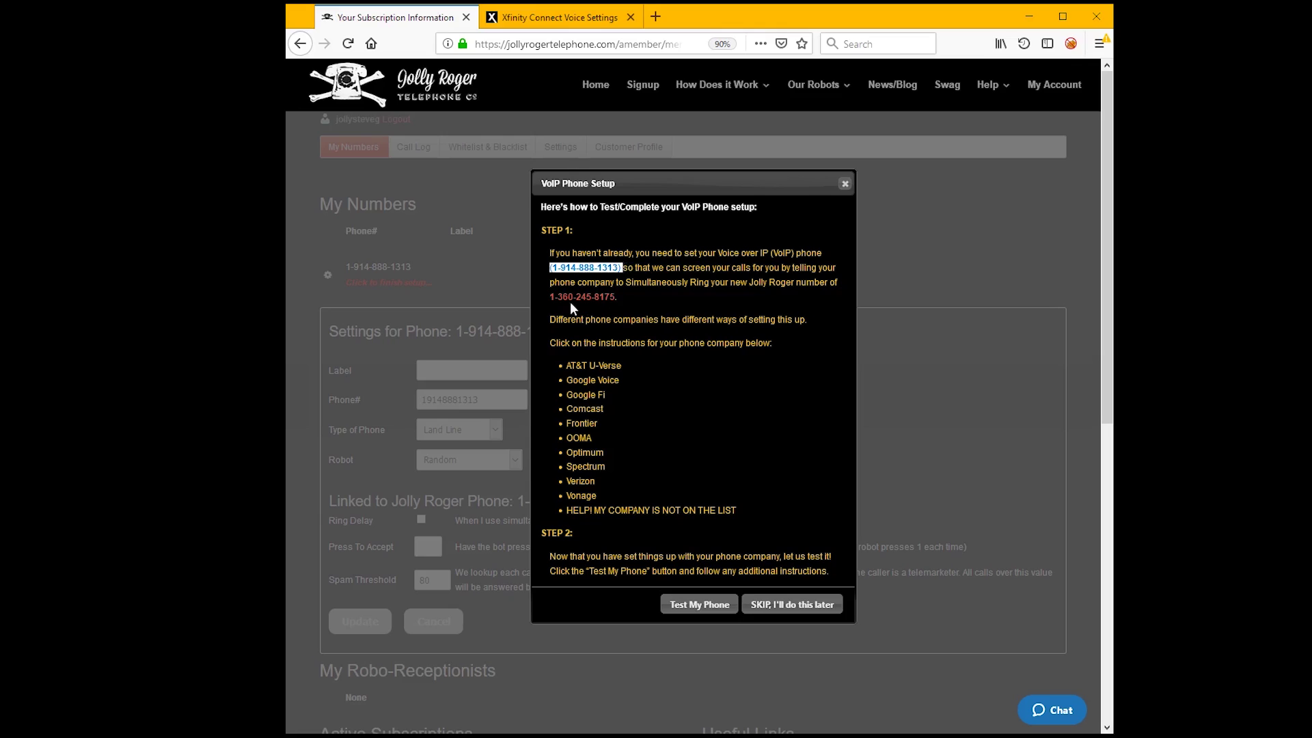
{"action": "left_click_drag", "start_coordinate": [548, 298], "coordinate": [614, 299]}
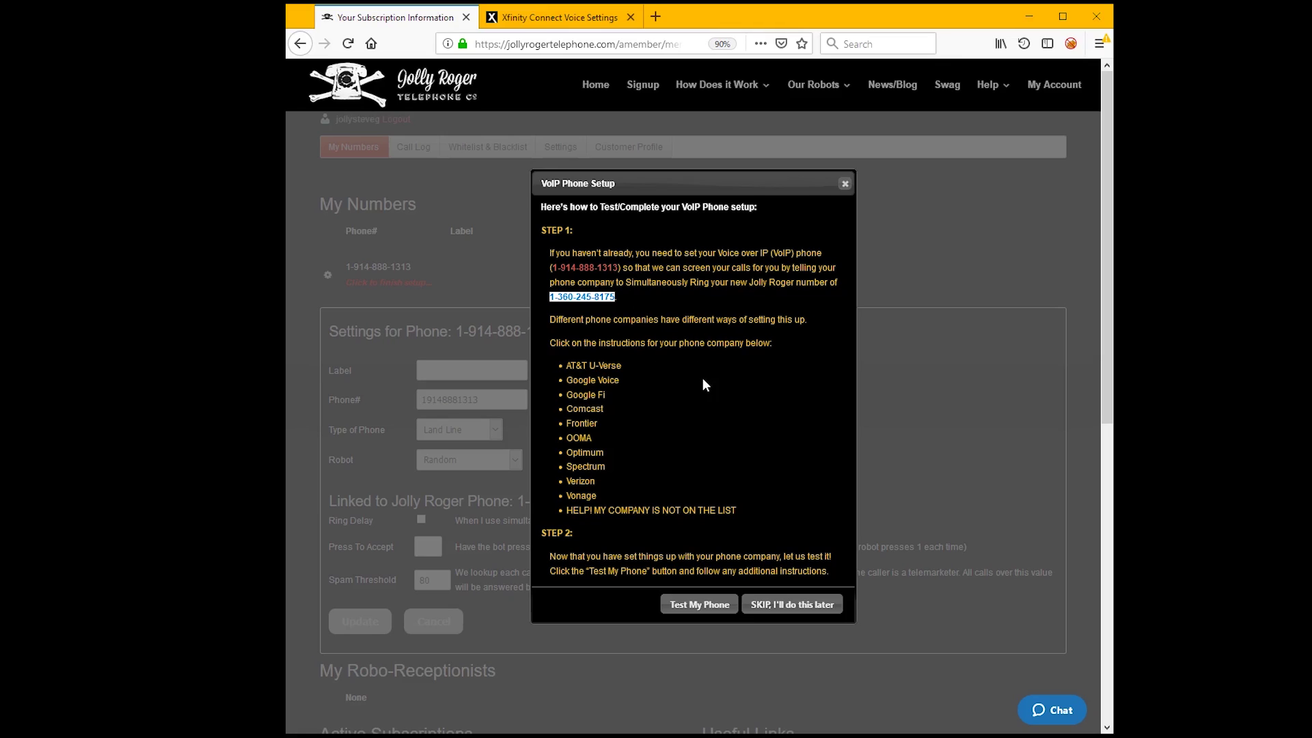
{"action": "left_click", "coordinate": [638, 416]}
- Skip the VoIP Phone Setup instructions to bring up the phone's Settings panel
{"action": "left_click", "coordinate": [792, 605]}
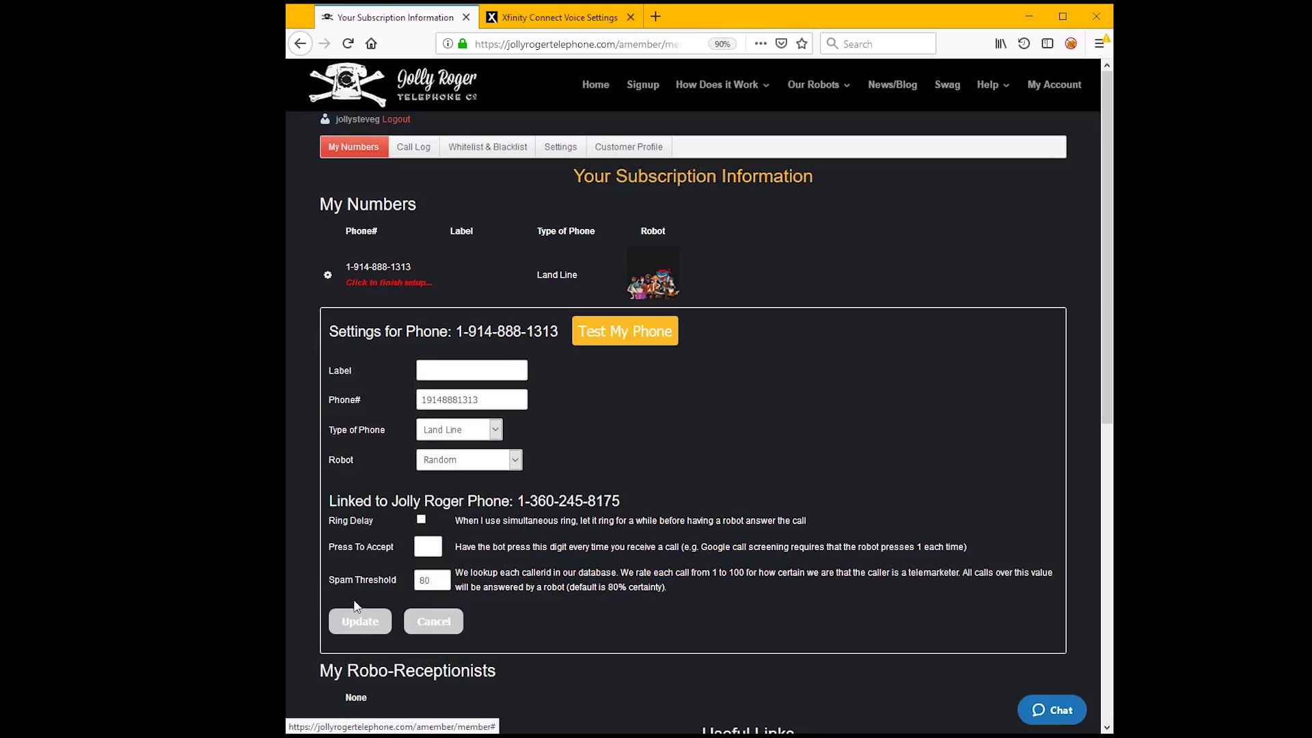
{"action": "left_click", "coordinate": [363, 289]}
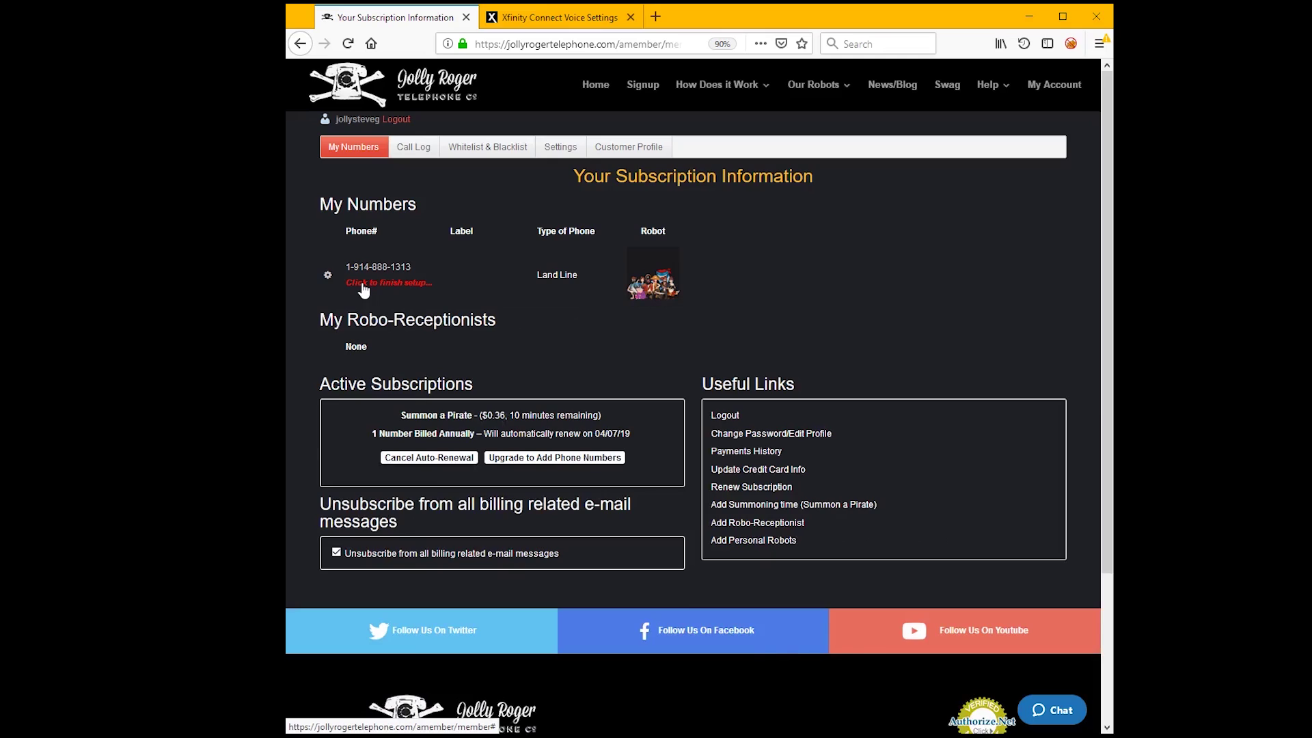
{"action": "left_click", "coordinate": [363, 286]}
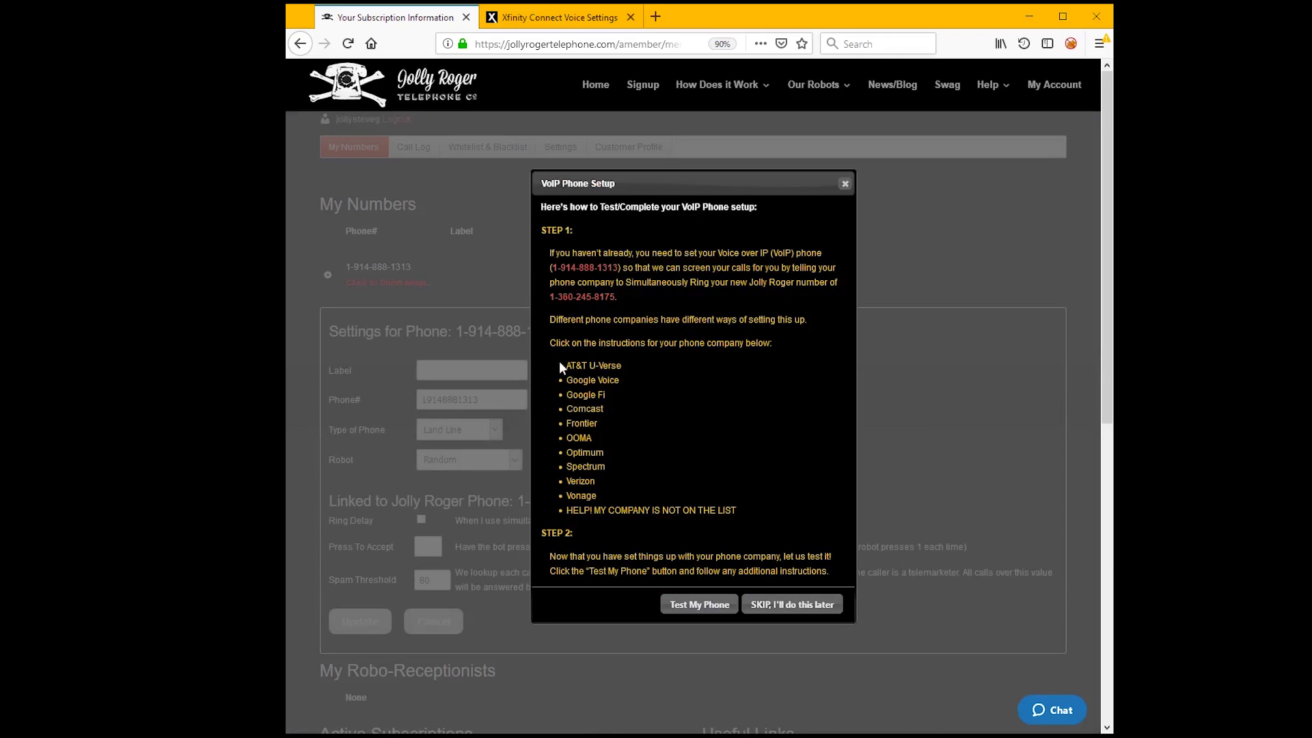
{"action": "left_click", "coordinate": [783, 605]}
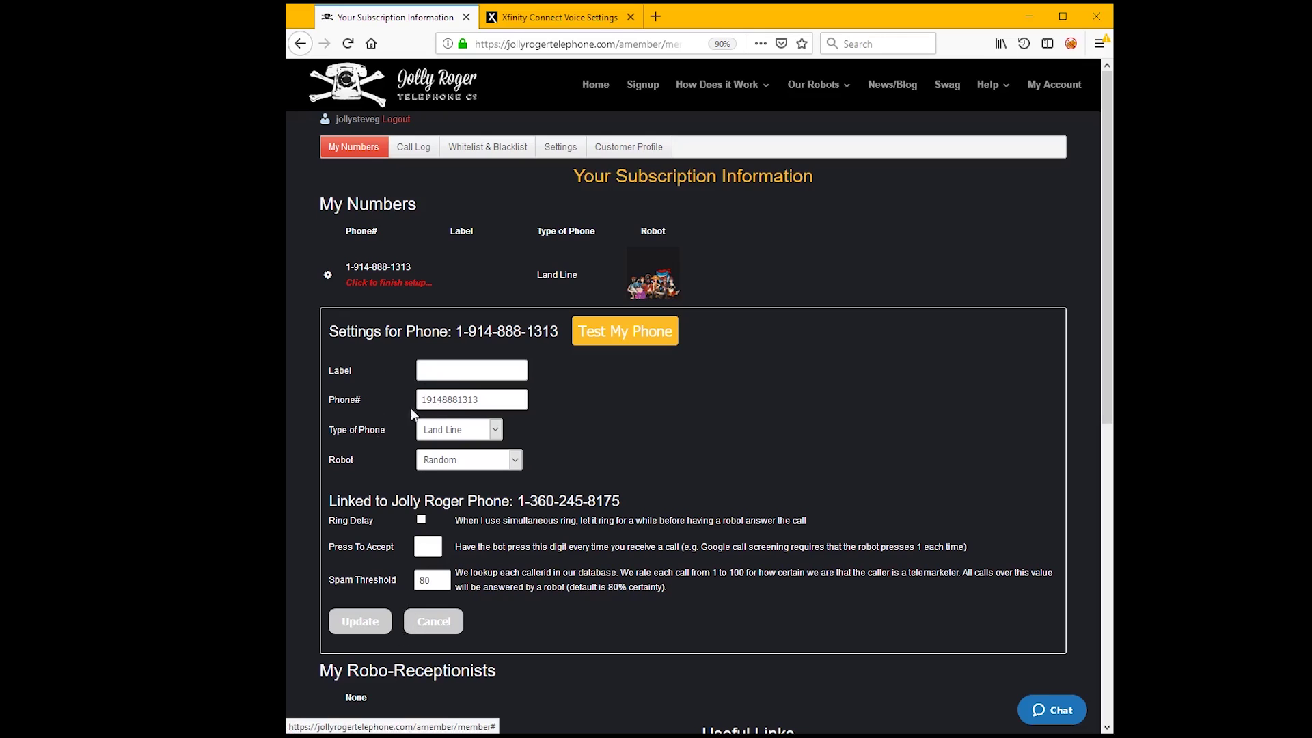
- Label the phone 'Home phone', choose the Jolly Roger robot, and save with Update
{"action": "left_click", "coordinate": [476, 374]}
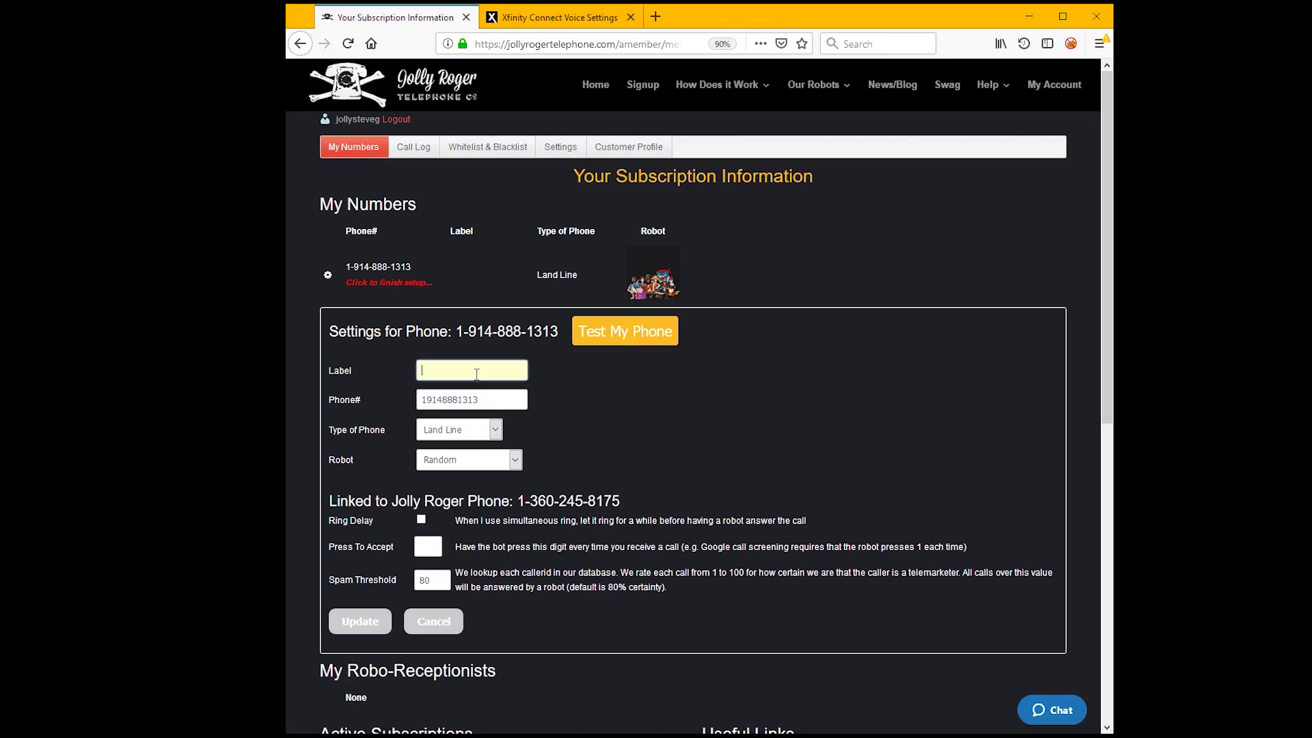
{"action": "type", "text": "Home phone"}
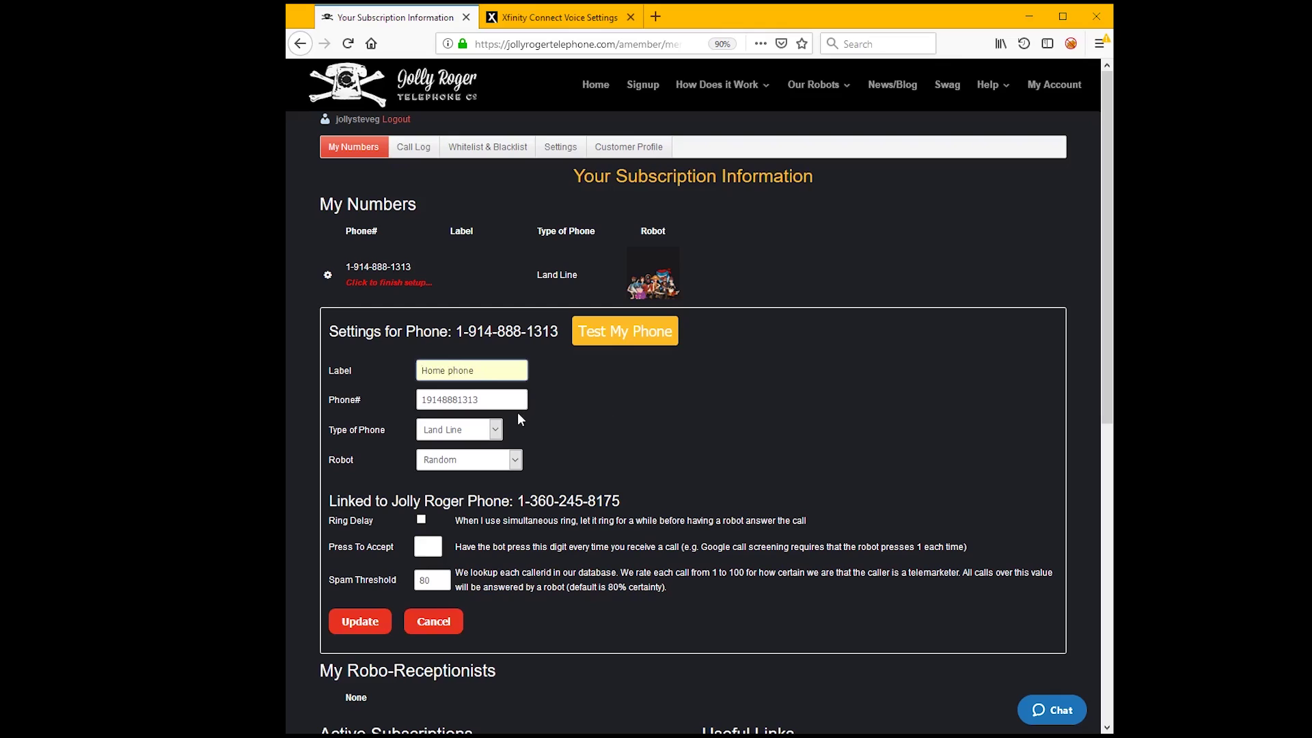
{"action": "key", "text": "ctrl+a"}
{"action": "type", "text": "JollySteve's Home Phone"}
{"action": "left_click", "coordinate": [497, 431]}
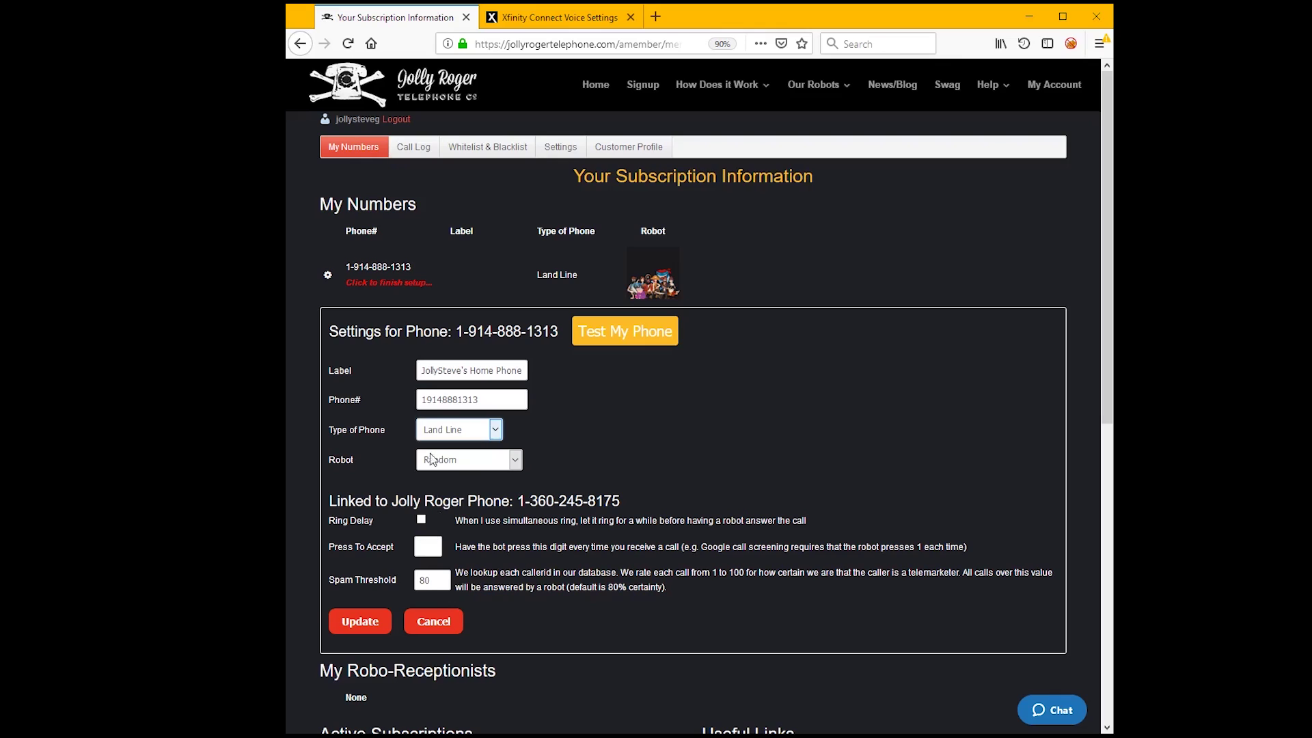
{"action": "left_click", "coordinate": [515, 462]}
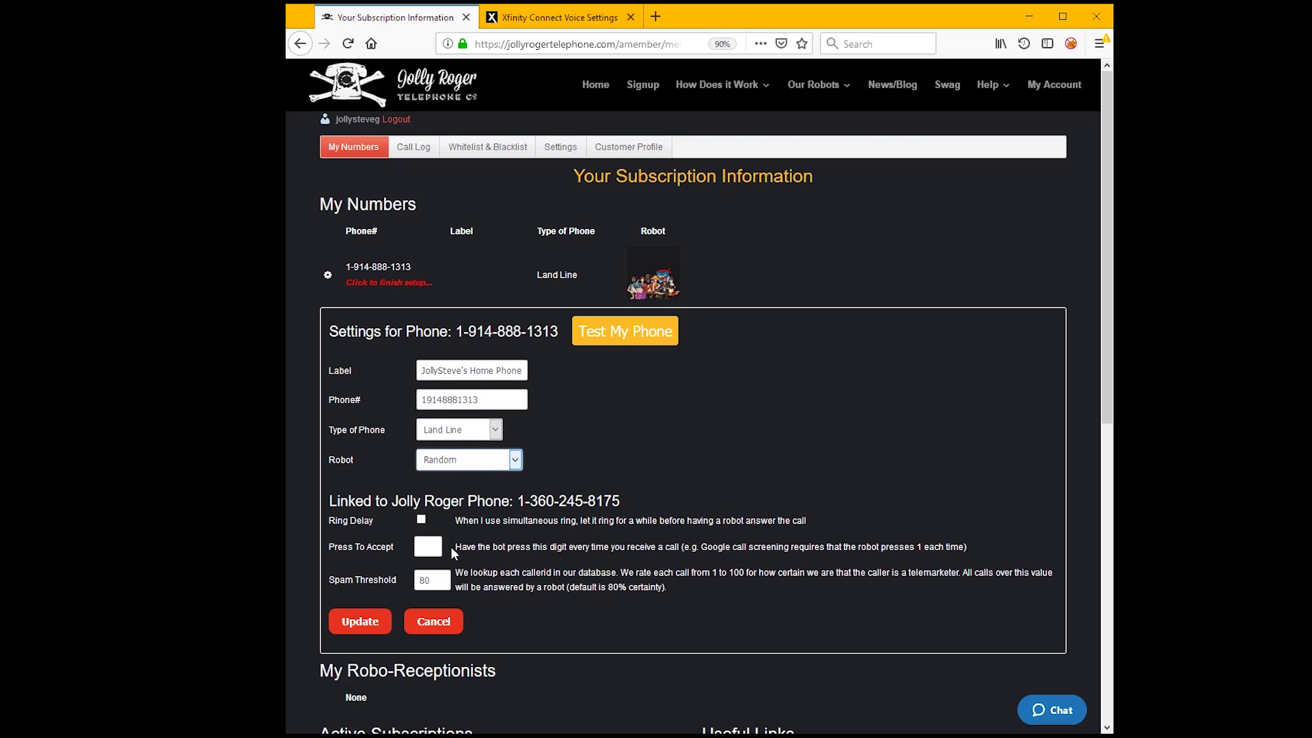
{"action": "key", "text": "Down"}
{"action": "left_click", "coordinate": [356, 630]}
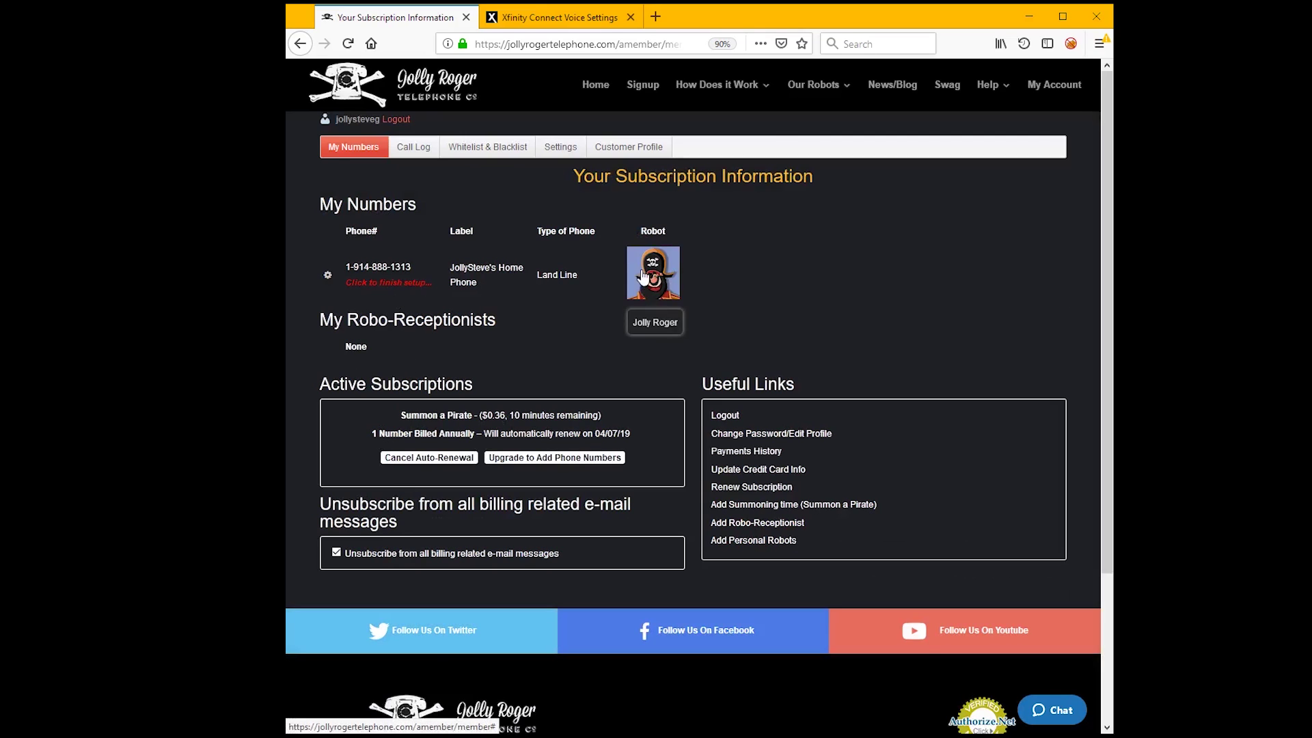
- Reopen the phone settings past the setup dialog and highlight the linked number and spam threshold 80
{"action": "left_click", "coordinate": [367, 285]}
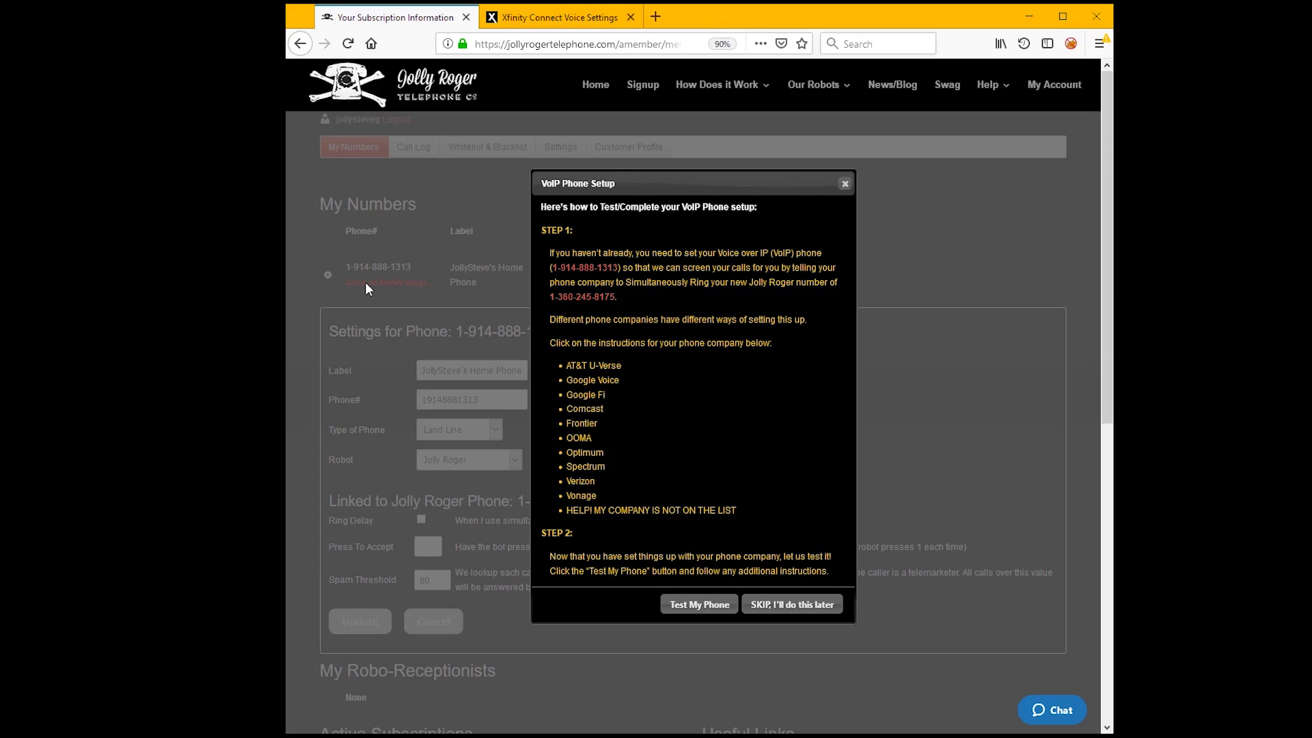
{"action": "left_click", "coordinate": [802, 605]}
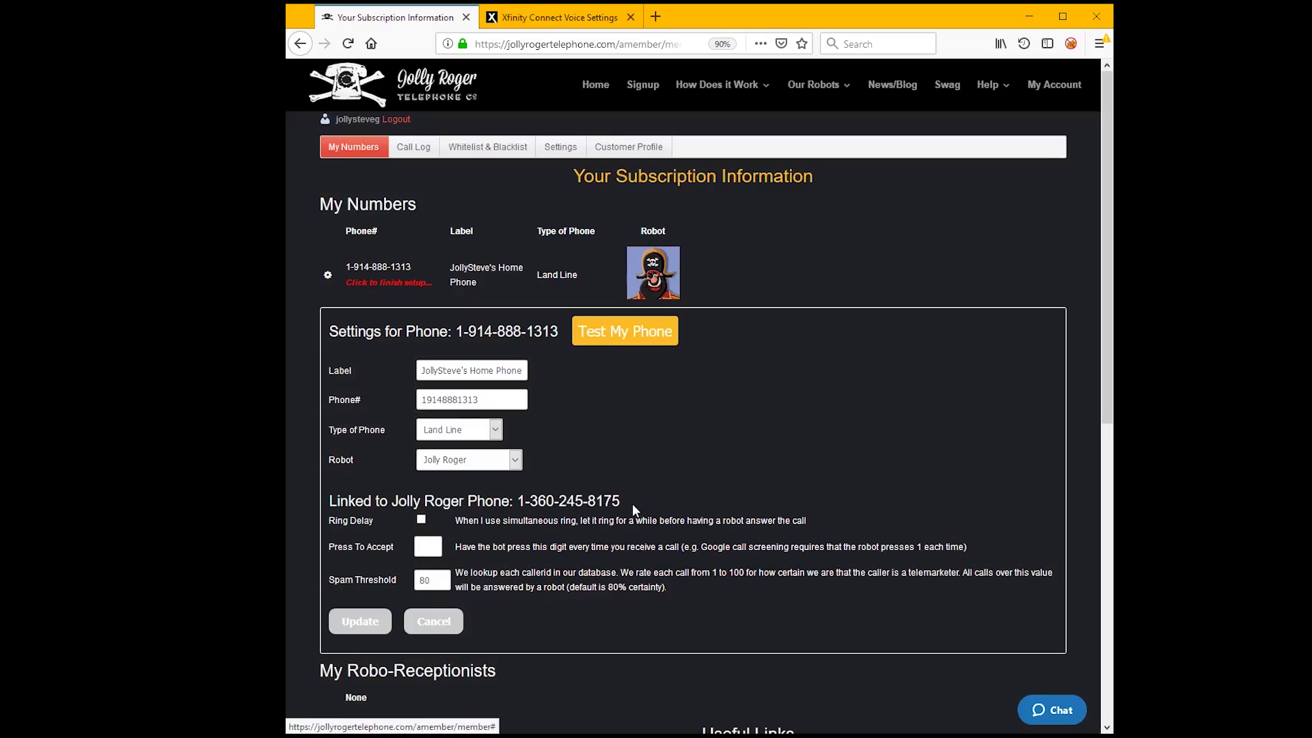
{"action": "left_click_drag", "start_coordinate": [633, 503], "coordinate": [517, 502]}
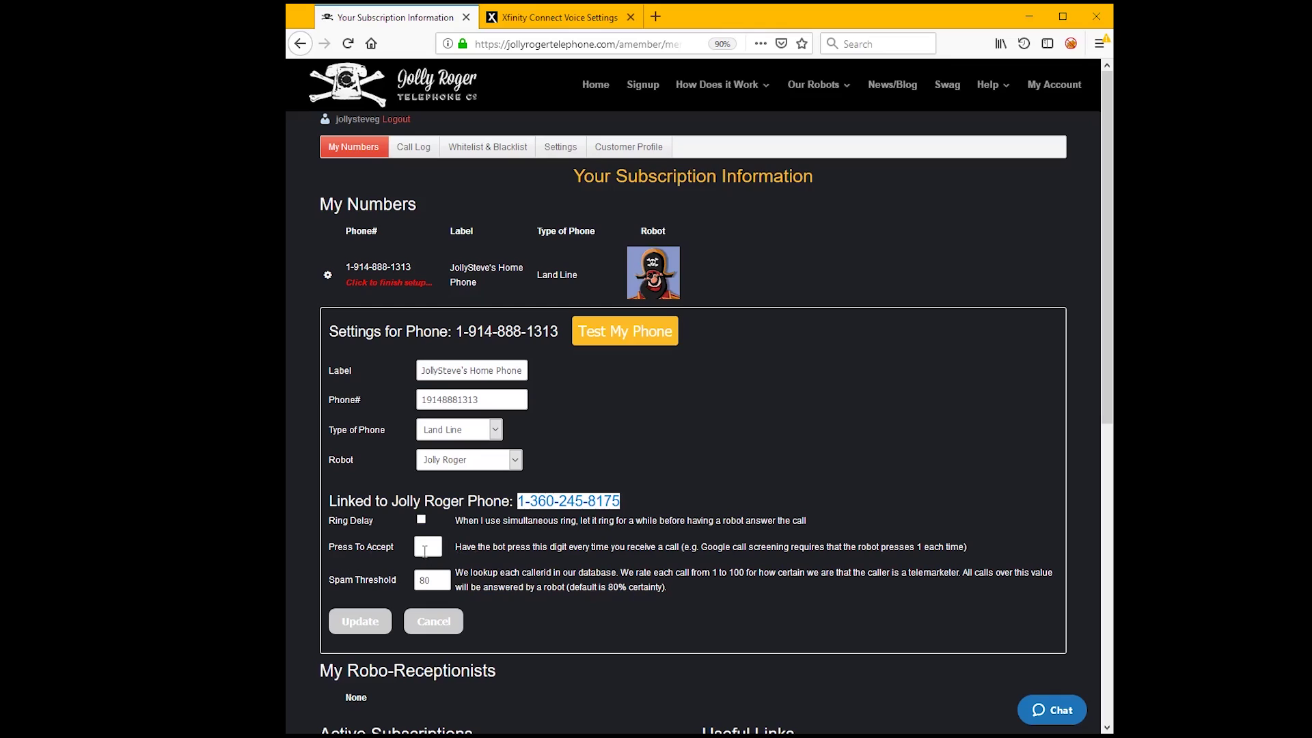
{"action": "left_click", "coordinate": [458, 547]}
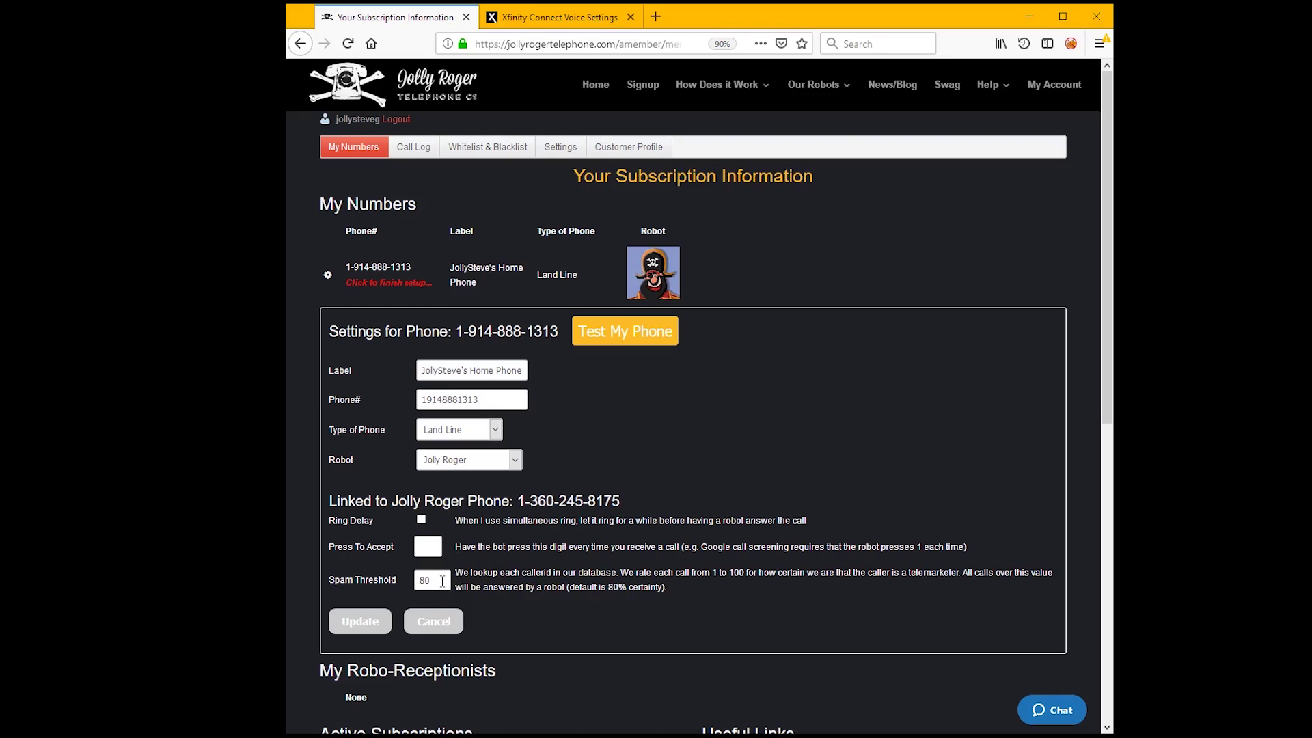
{"action": "left_click_drag", "start_coordinate": [441, 581], "coordinate": [422, 583]}
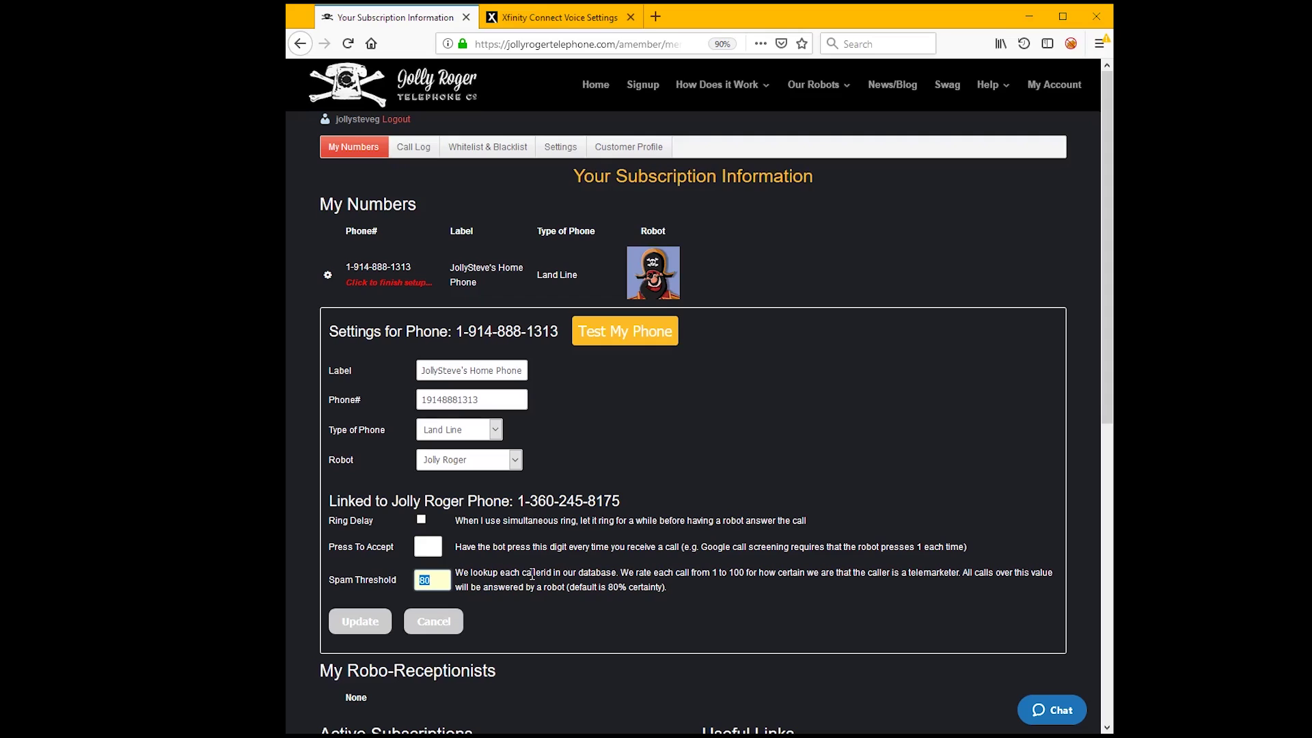
- Reopen the VoIP Phone Setup instructions and open the Comcast simultaneous-ring guide in a new tab
{"action": "left_click", "coordinate": [727, 429]}
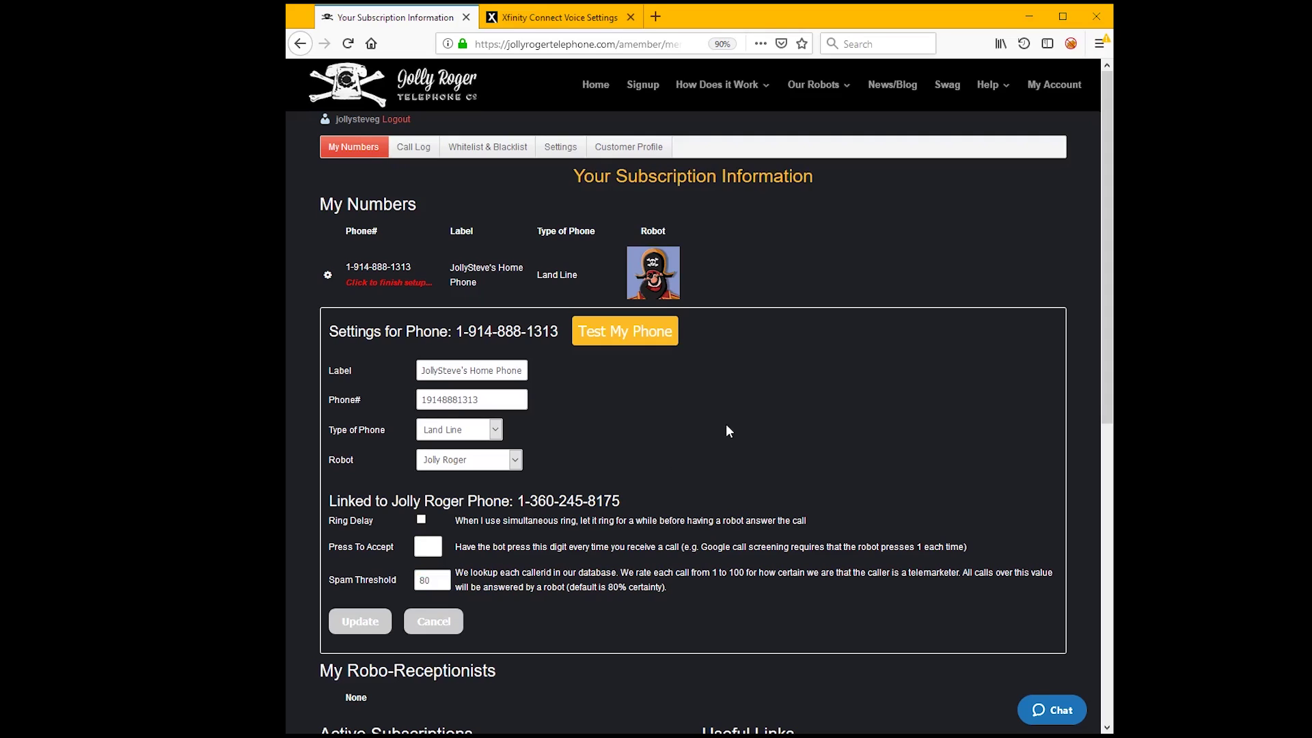
{"action": "left_click", "coordinate": [383, 290]}
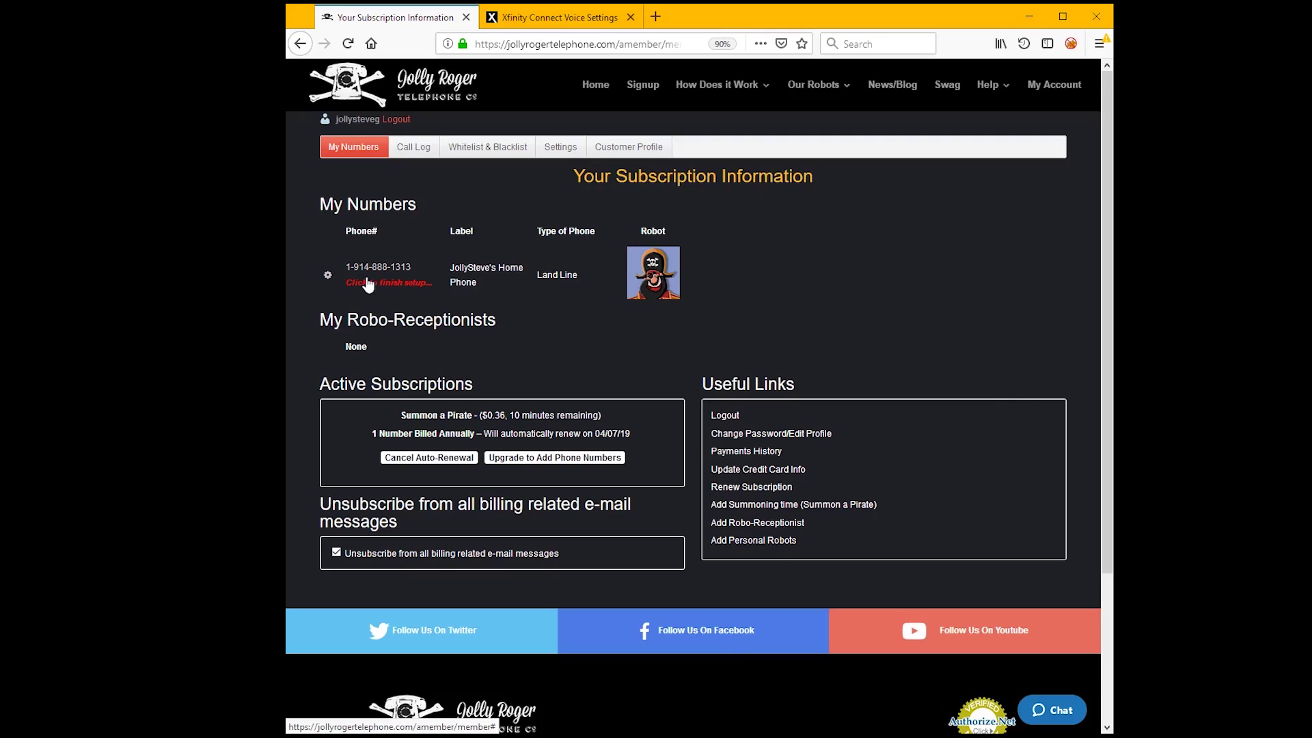
{"action": "left_click", "coordinate": [367, 283]}
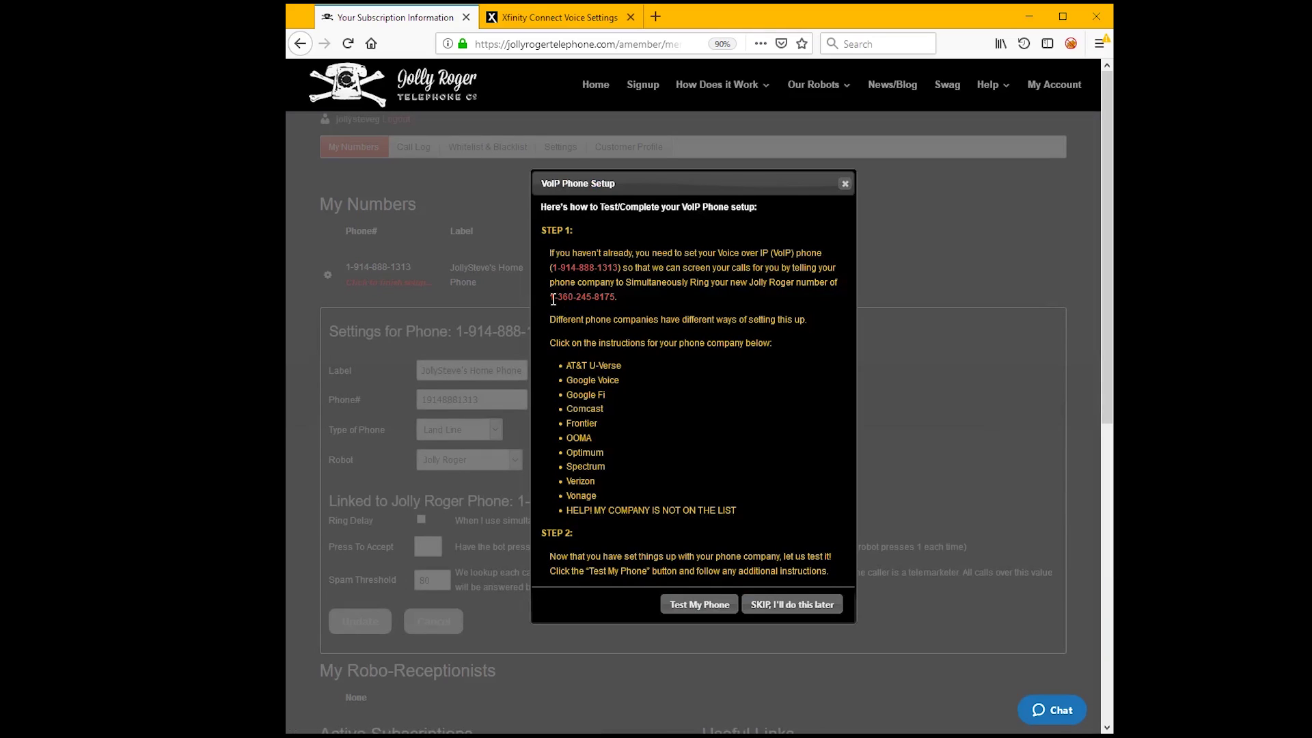
{"action": "left_click_drag", "start_coordinate": [550, 297], "coordinate": [608, 297]}
{"action": "left_click", "coordinate": [586, 410]}
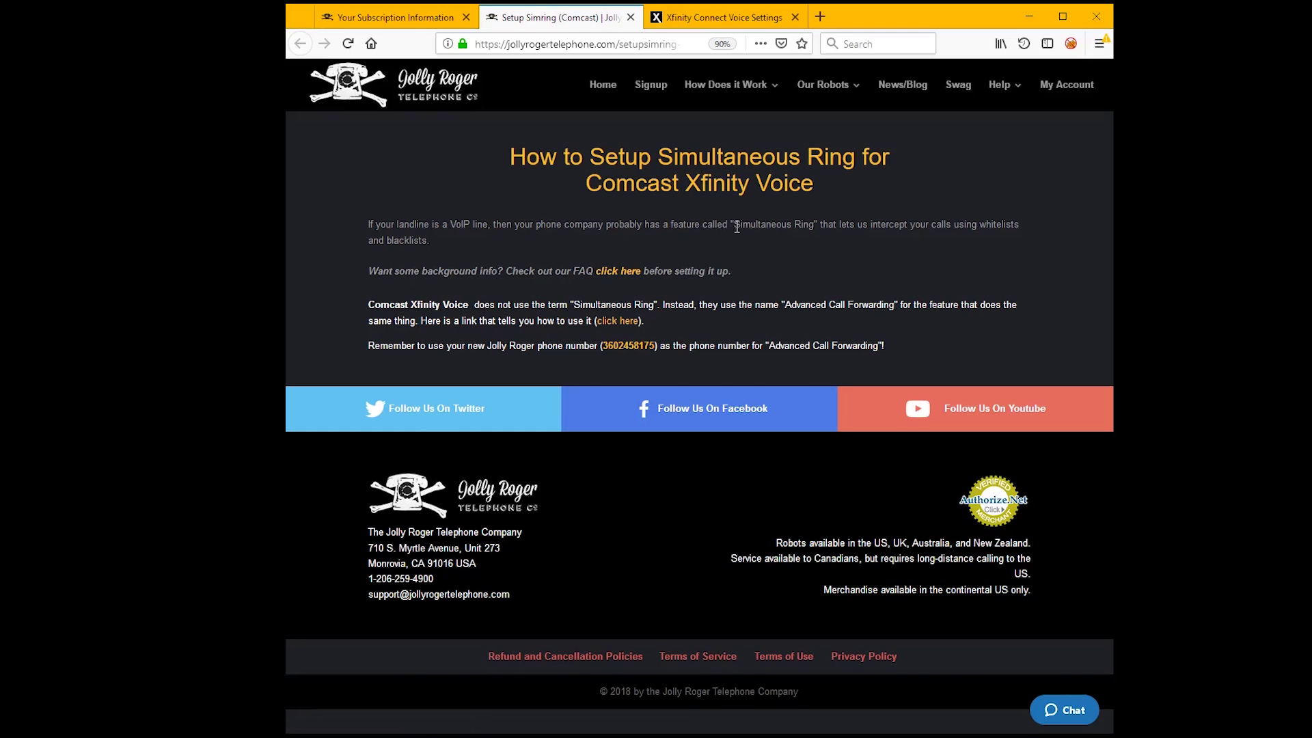
- Note Simultaneous Ring and the Jolly Roger number, then open Xfinity's Advanced Call Forwarding article
{"action": "left_click_drag", "start_coordinate": [734, 224], "coordinate": [801, 226]}
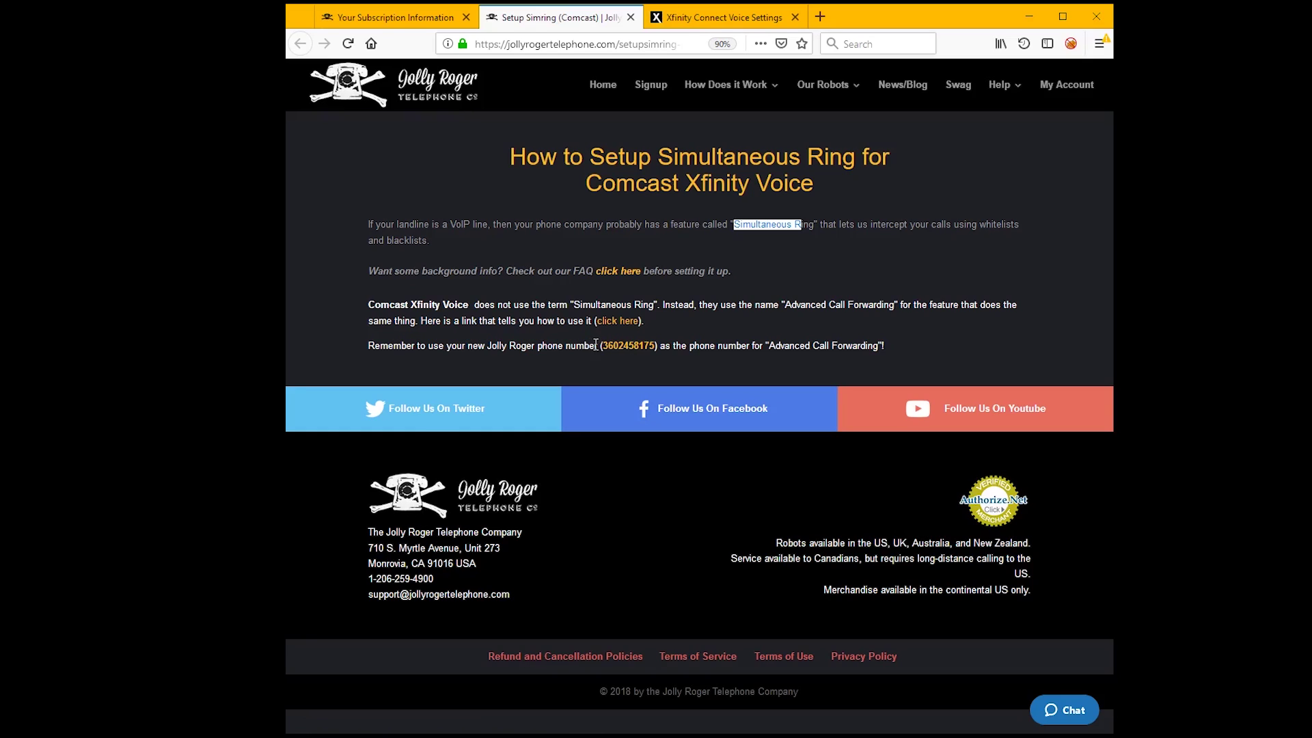
{"action": "left_click_drag", "start_coordinate": [601, 345], "coordinate": [655, 351]}
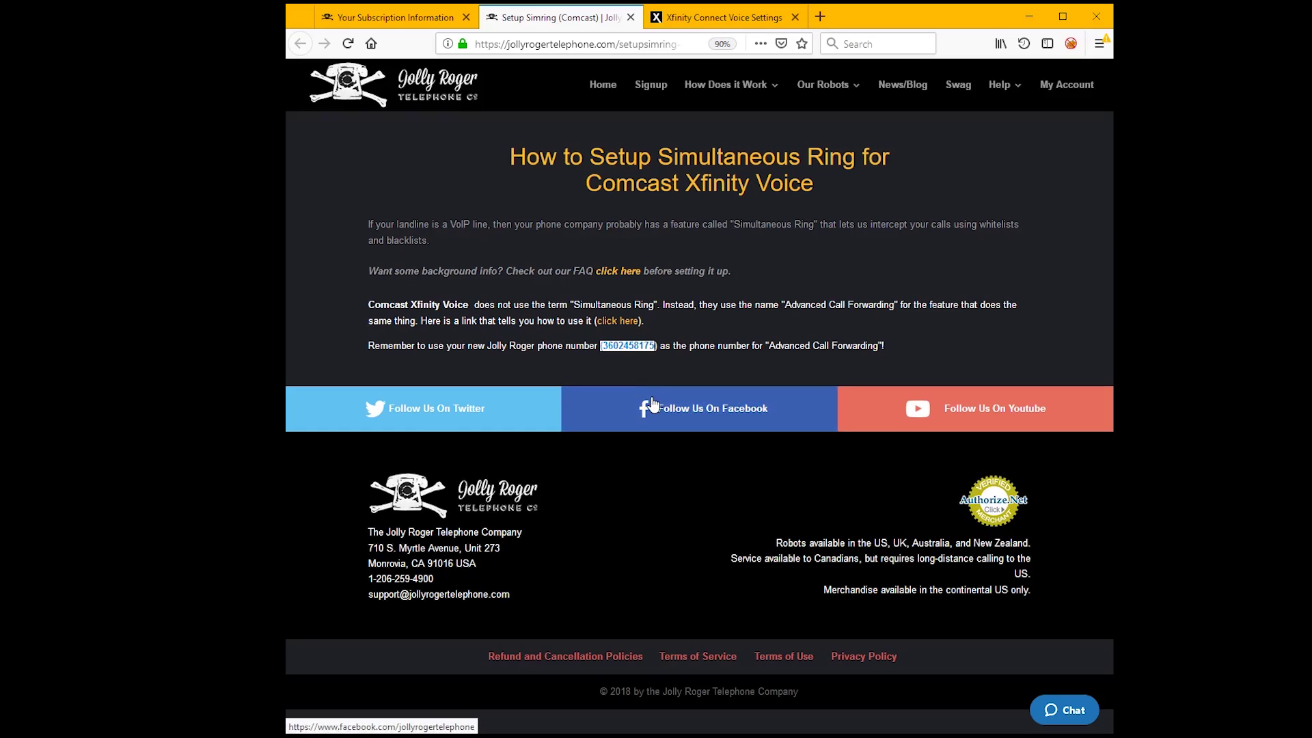
{"action": "left_click", "coordinate": [629, 324]}
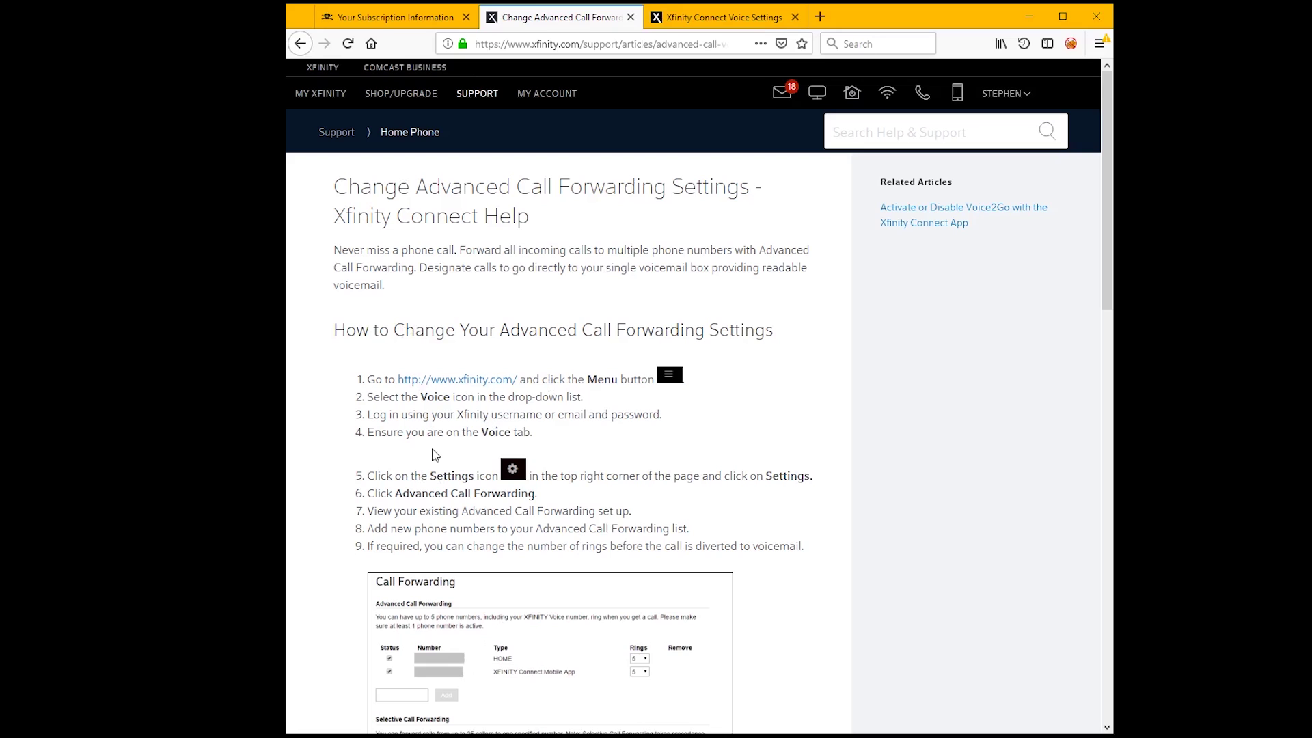
- Switch to the Xfinity Connect Voice Settings tab showing the Call Forwarding settings
{"action": "left_click", "coordinate": [679, 23]}
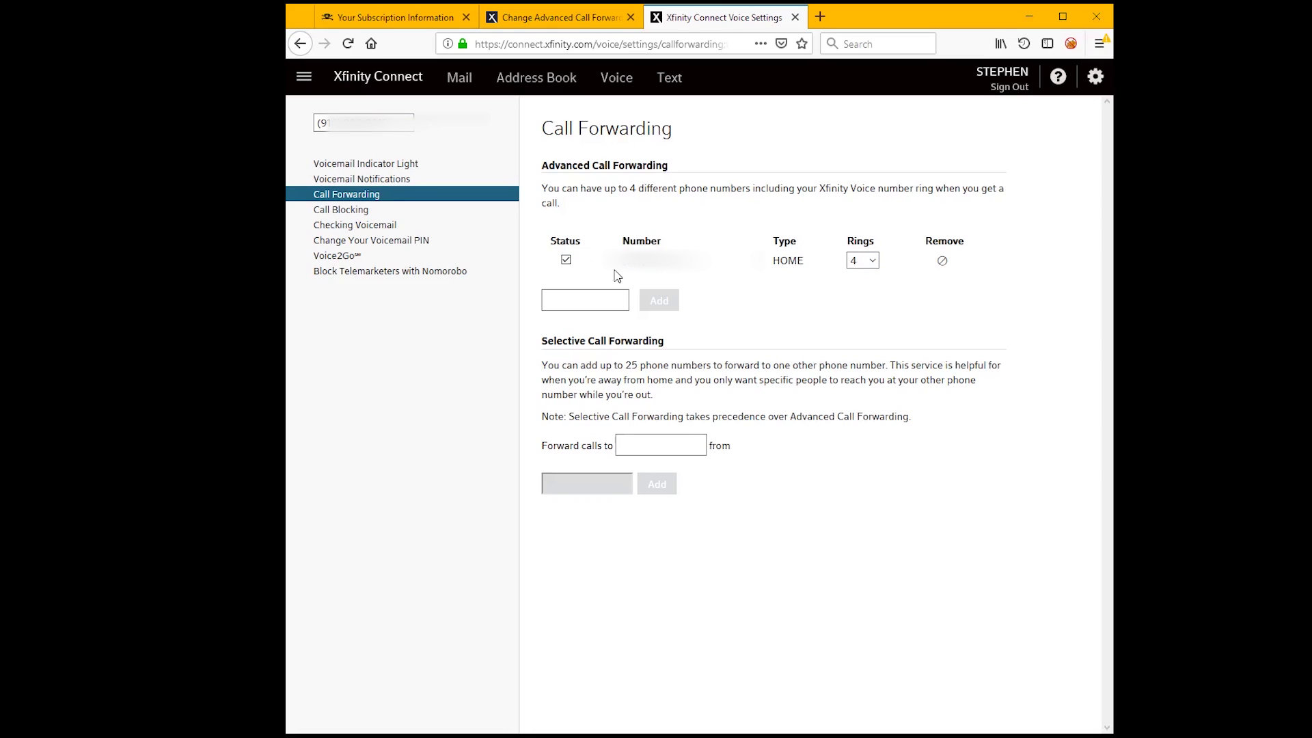
- Paste the Jolly Roger number as a new Advanced Call Forwarding number, add it, and return to Jolly Roger
{"action": "left_click", "coordinate": [602, 302]}
{"action": "left_click", "coordinate": [602, 303]}
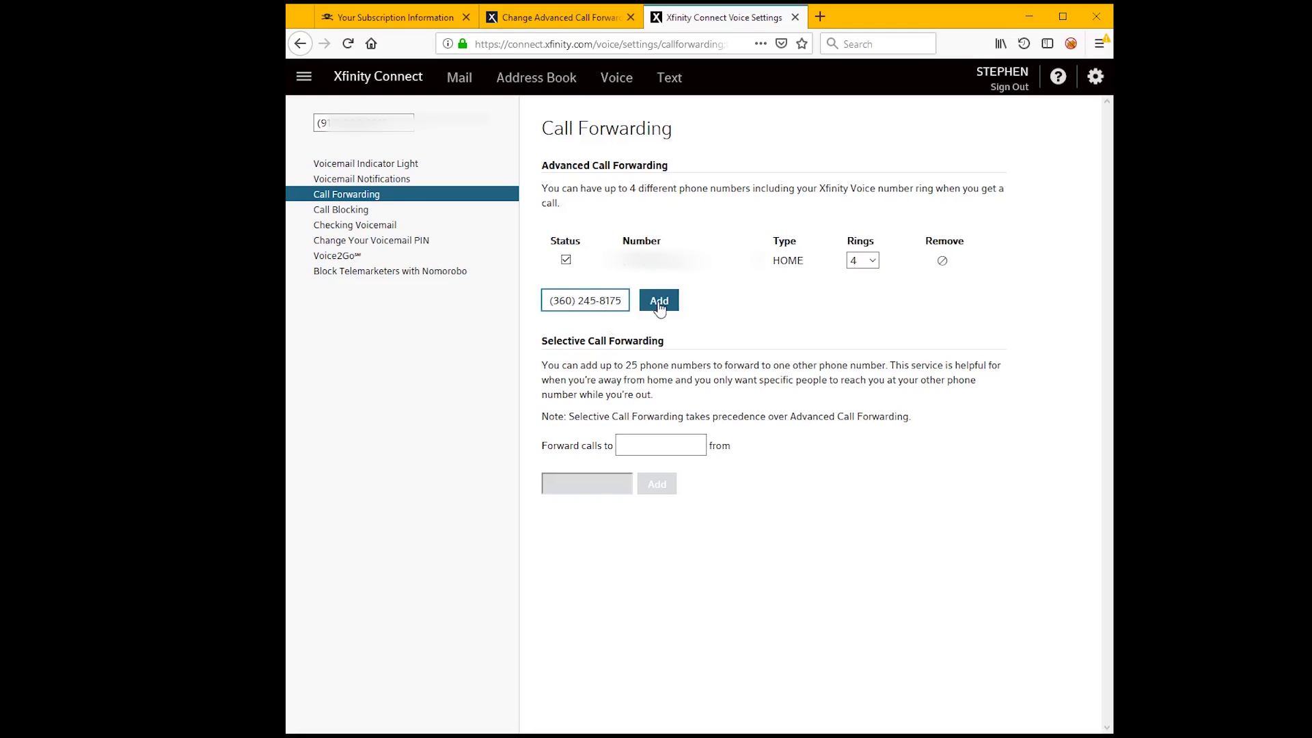
{"action": "left_click", "coordinate": [660, 306]}
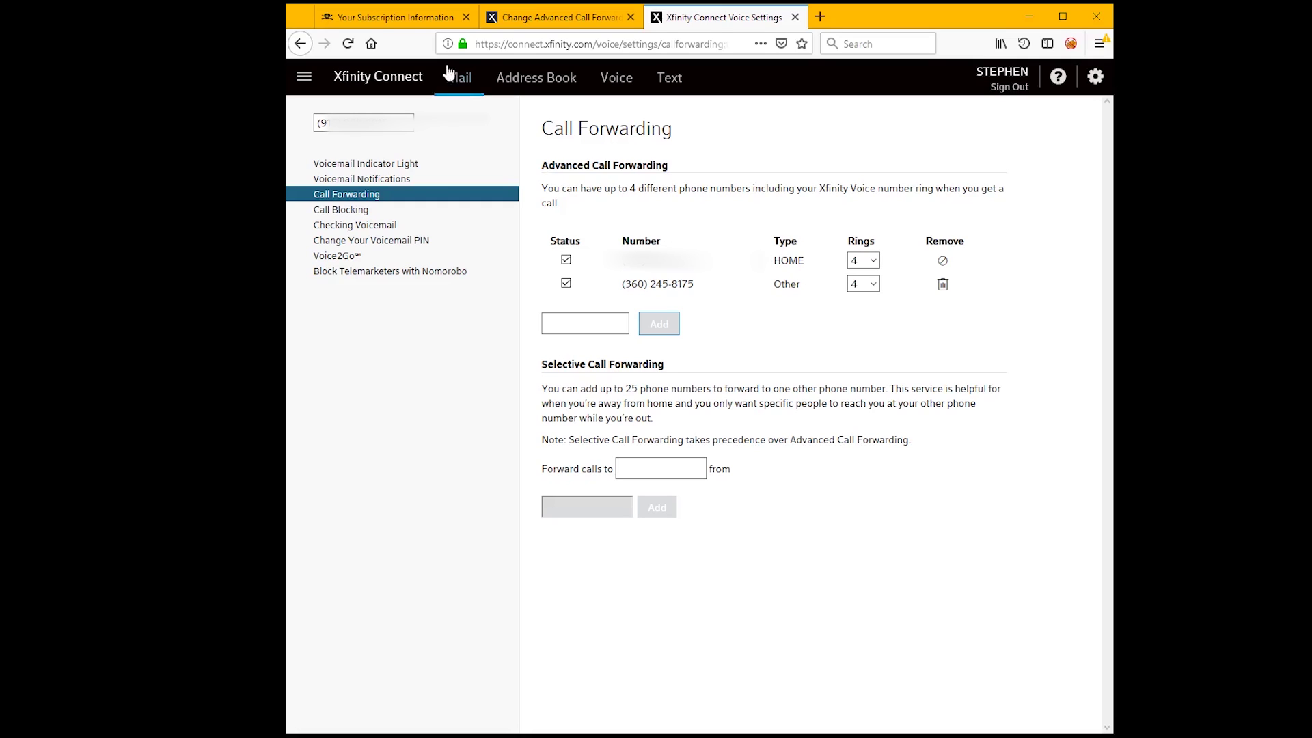
{"action": "left_click", "coordinate": [424, 30]}
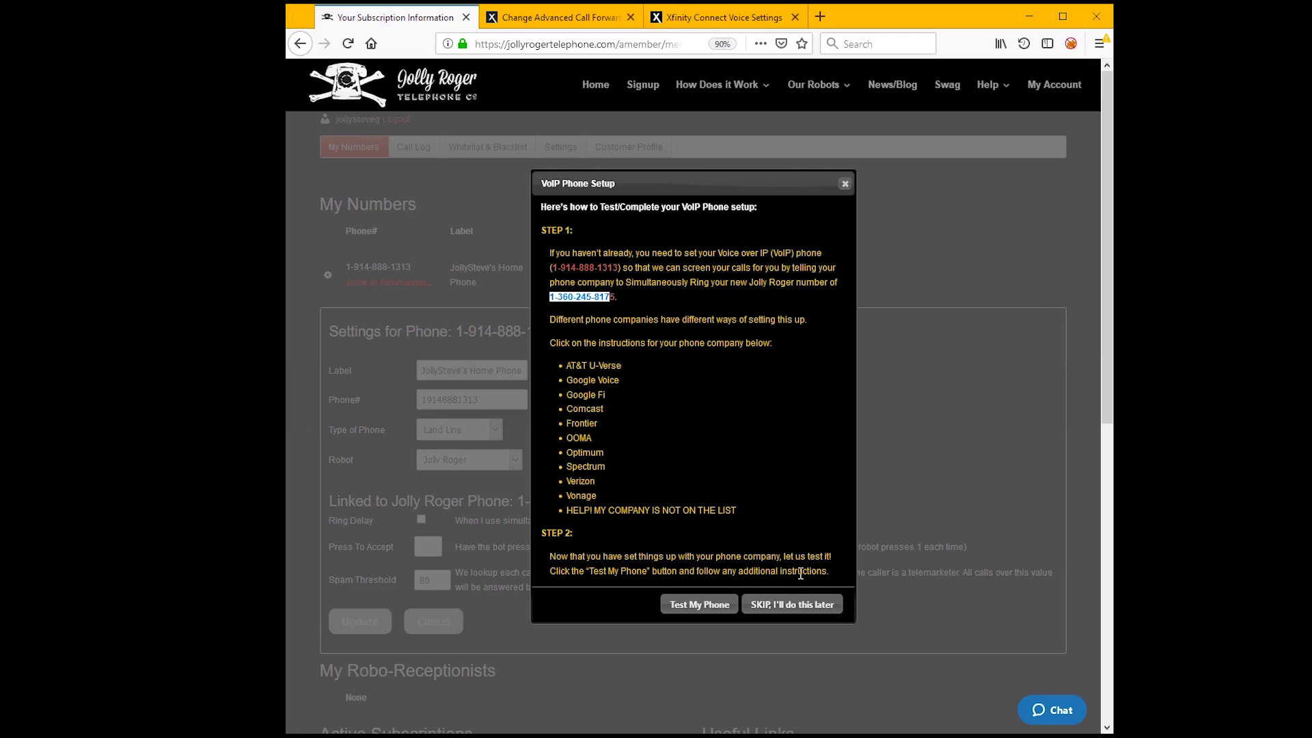
- Use Test My Phone to place a Jolly Roger test call to the home phone
{"action": "left_click", "coordinate": [716, 606]}
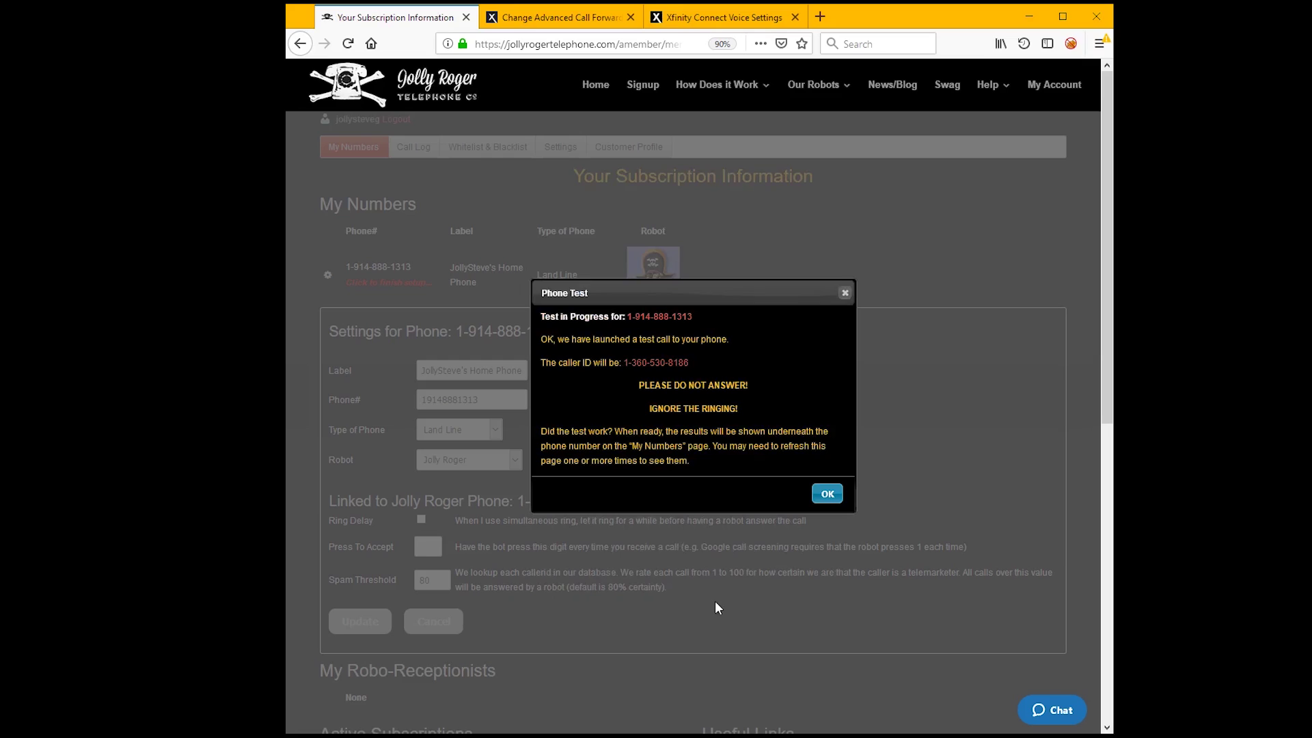